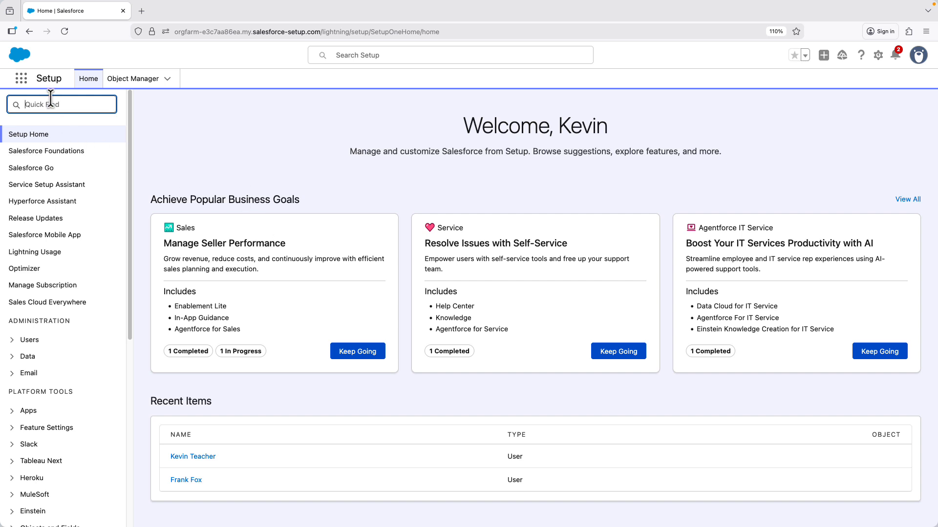
Step: Find the Guided Slack Setup page in Setup and start the Slack setup
{"action": "type", "text": "slack"}
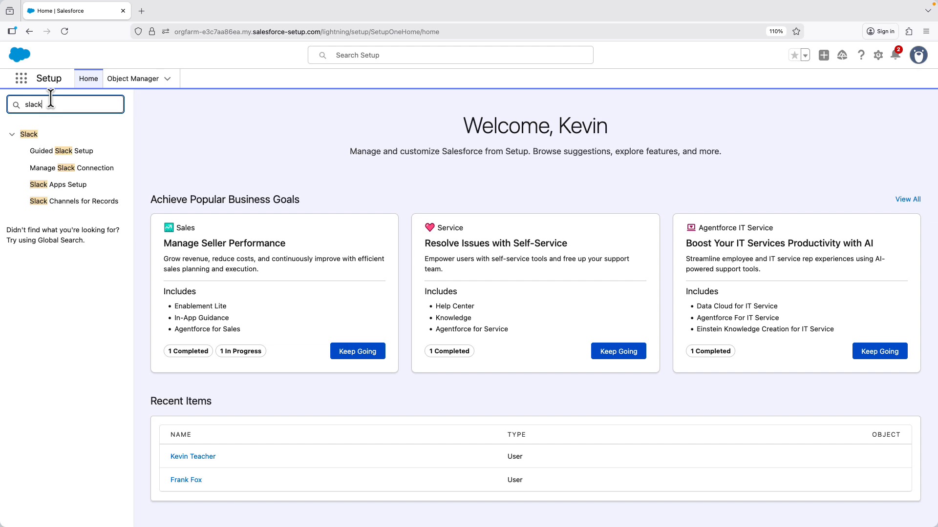
{"action": "left_click", "coordinate": [115, 153]}
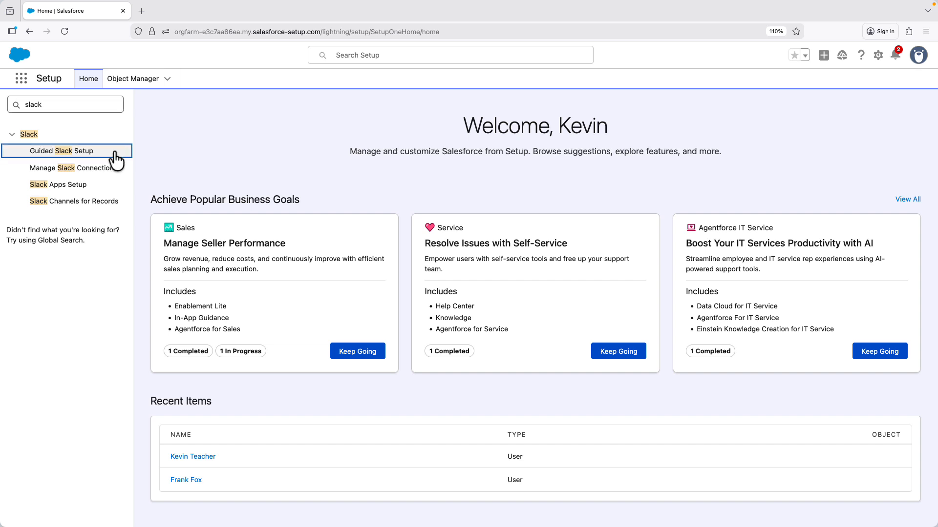
{"action": "left_click", "coordinate": [87, 156]}
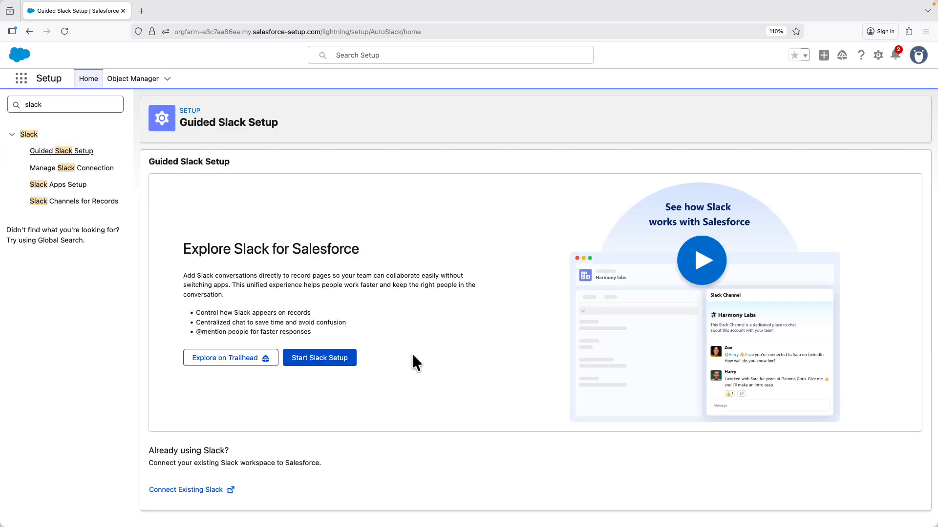
{"action": "left_click", "coordinate": [335, 360]}
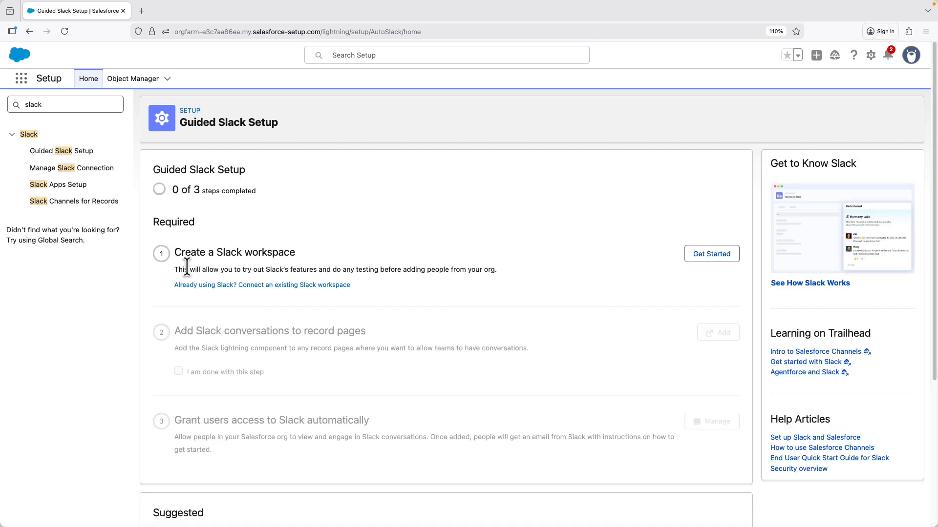
Step: Create a Slack workspace named EPIC OrgFarm and save it
{"action": "scroll", "coordinate": [314, 215], "scroll_direction": "down", "scroll_amount": 2}
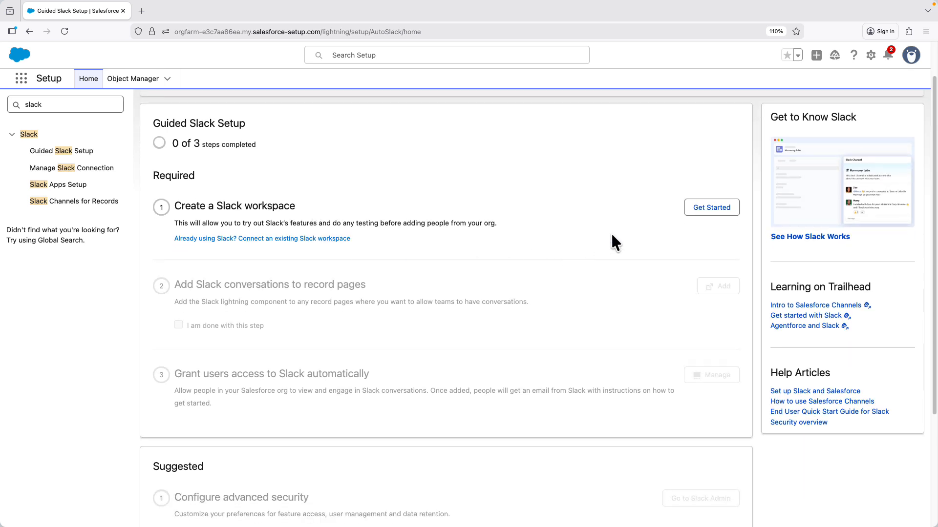
{"action": "left_click", "coordinate": [711, 210]}
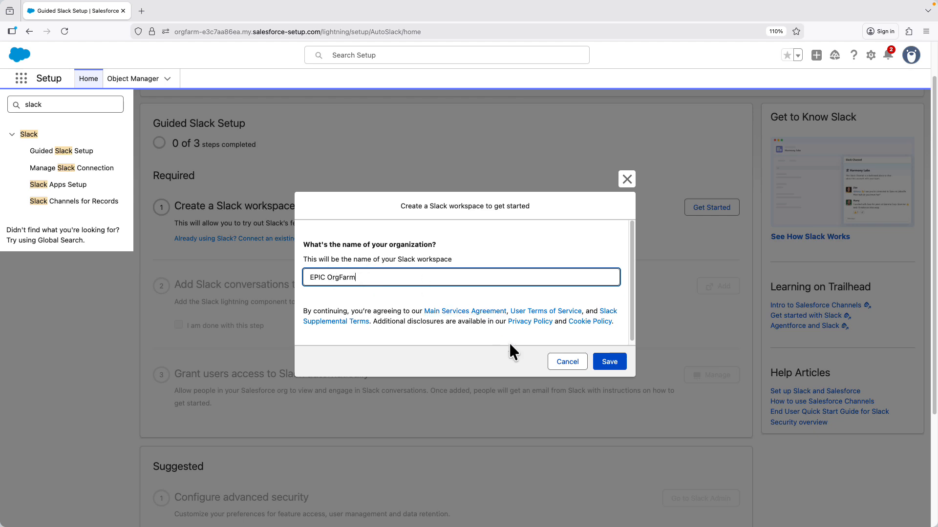
{"action": "left_click", "coordinate": [609, 363]}
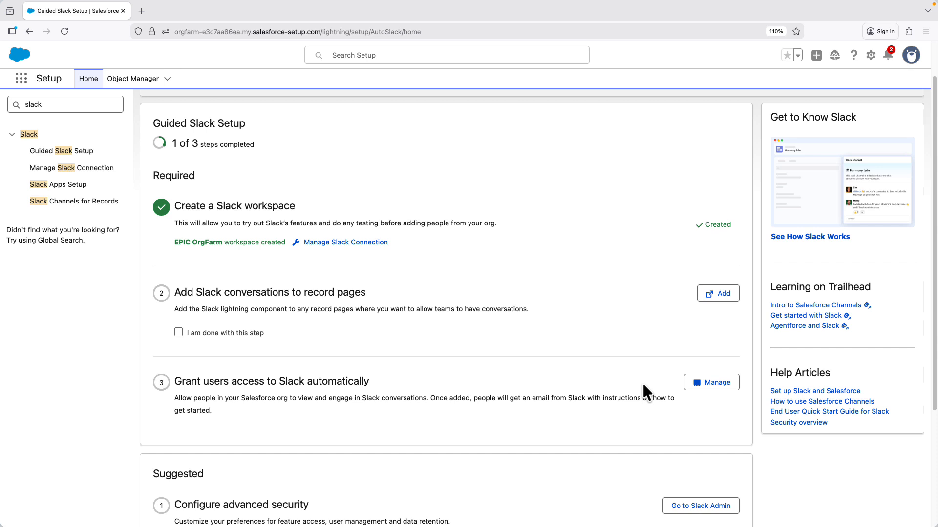
Step: Open the Manage Slack Connection page to review the activated connection
{"action": "left_click", "coordinate": [355, 245]}
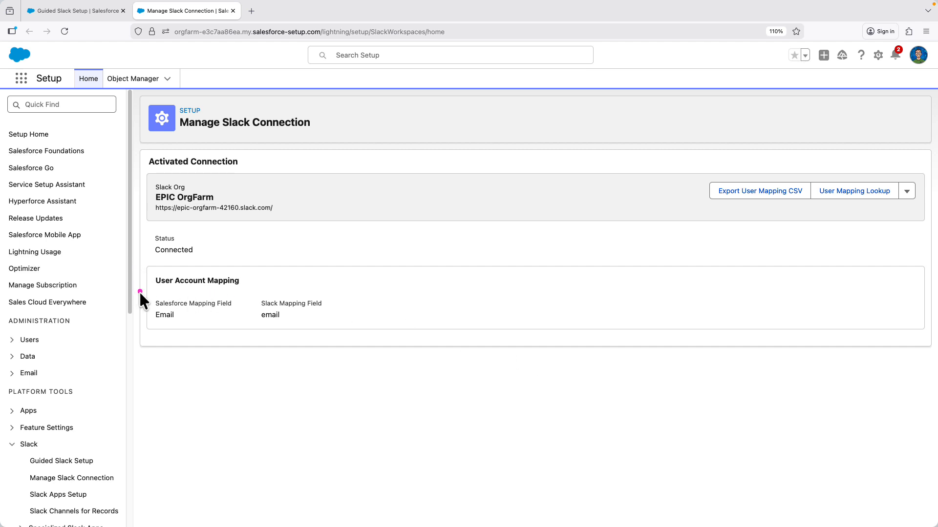
{"action": "mouse_move", "coordinate": [138, 291]}
{"action": "left_mouse_down"}
{"action": "mouse_move", "coordinate": [236, 322]}
{"action": "mouse_move", "coordinate": [338, 324]}
{"action": "left_mouse_up"}
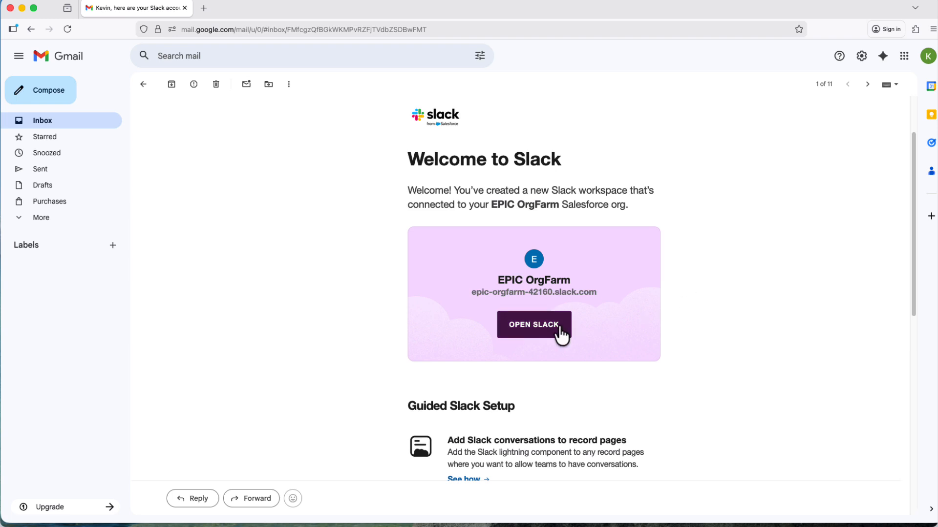
Step: Open the EPIC OrgFarm workspace in the browser from the welcome email and dismiss the notification banners
{"action": "left_click", "coordinate": [541, 326]}
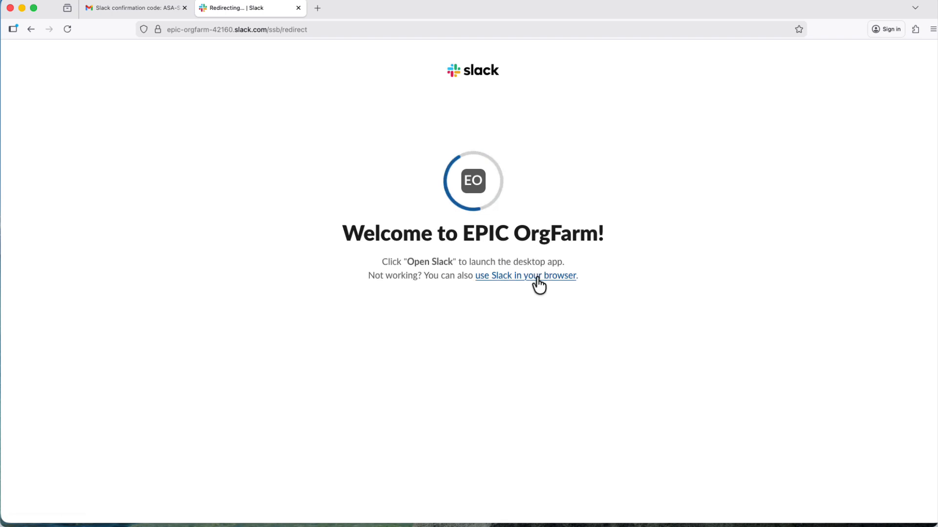
{"action": "left_click", "coordinate": [538, 276]}
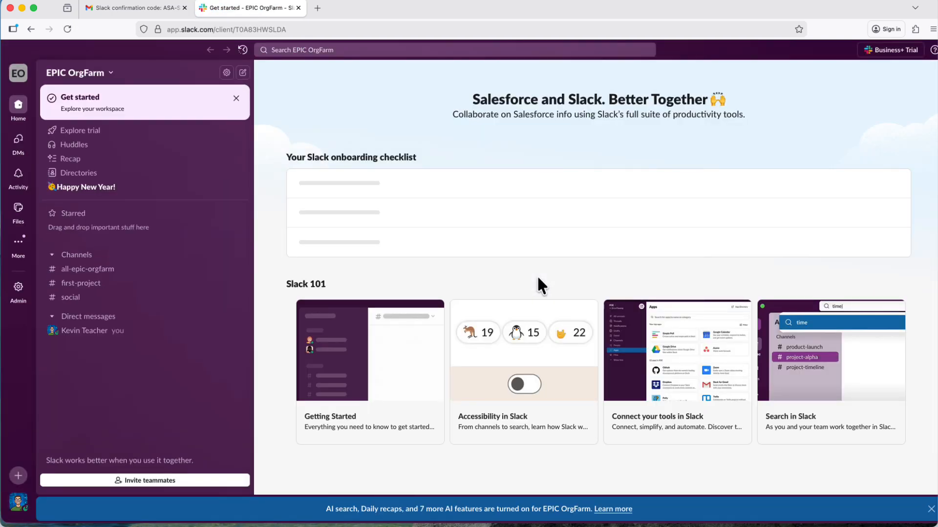
{"action": "left_click", "coordinate": [931, 509]}
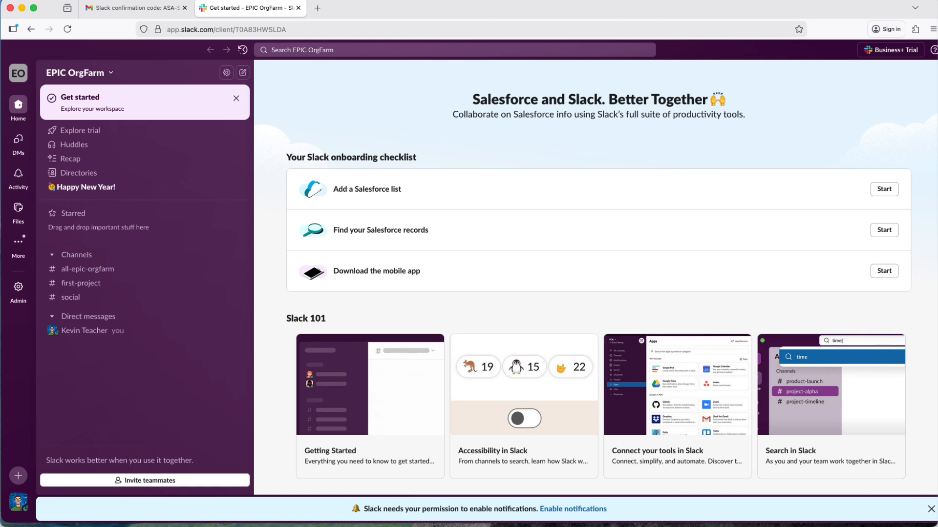
{"action": "left_click", "coordinate": [930, 509]}
{"action": "left_click", "coordinate": [931, 509]}
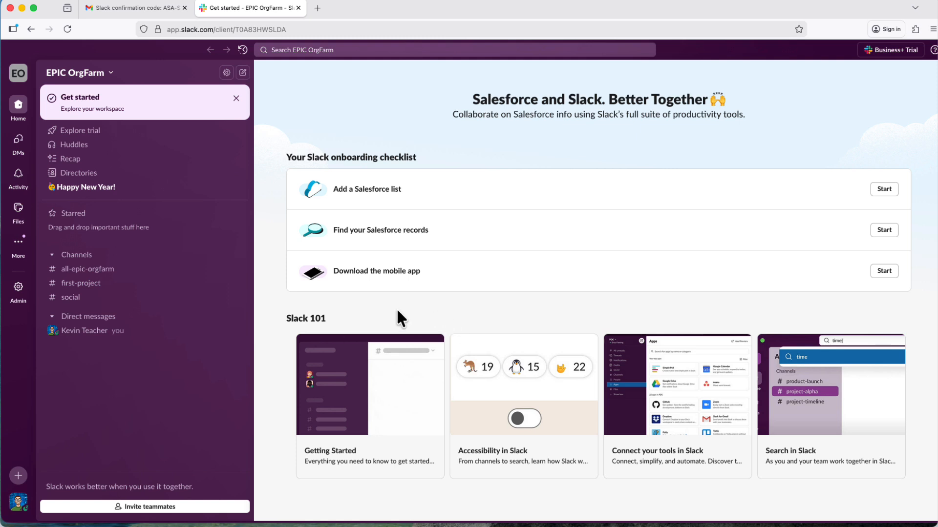
Step: Open the workspace's Salesforce organizations admin page and view the EPIC OrgFarm org
{"action": "left_click", "coordinate": [88, 175]}
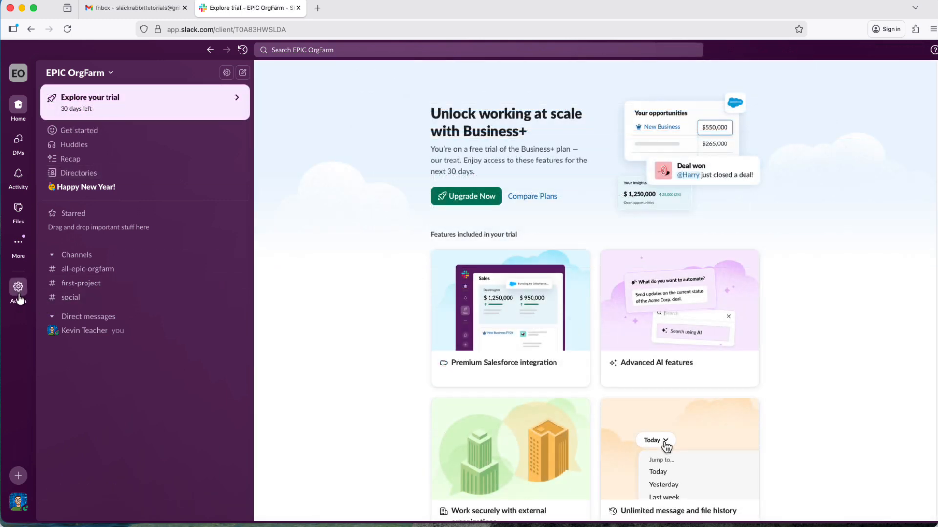
{"action": "left_click", "coordinate": [19, 296]}
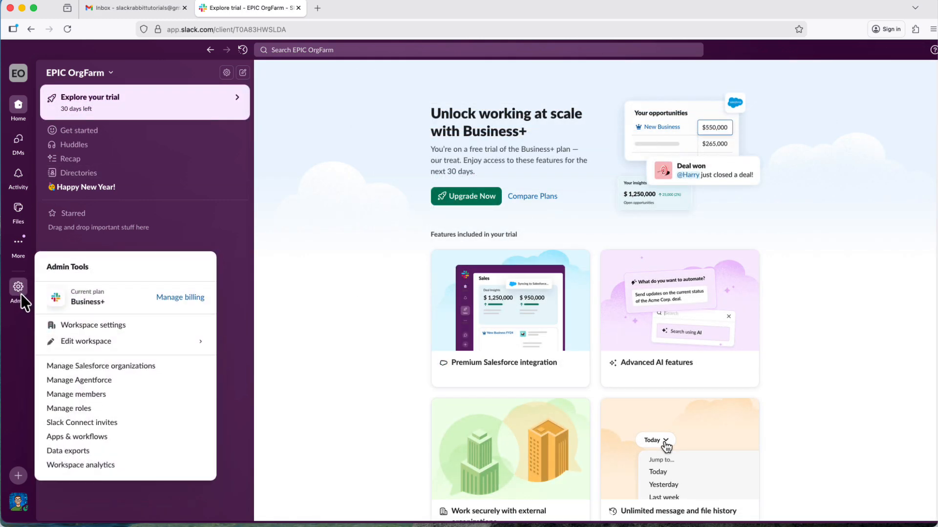
{"action": "left_click", "coordinate": [116, 374]}
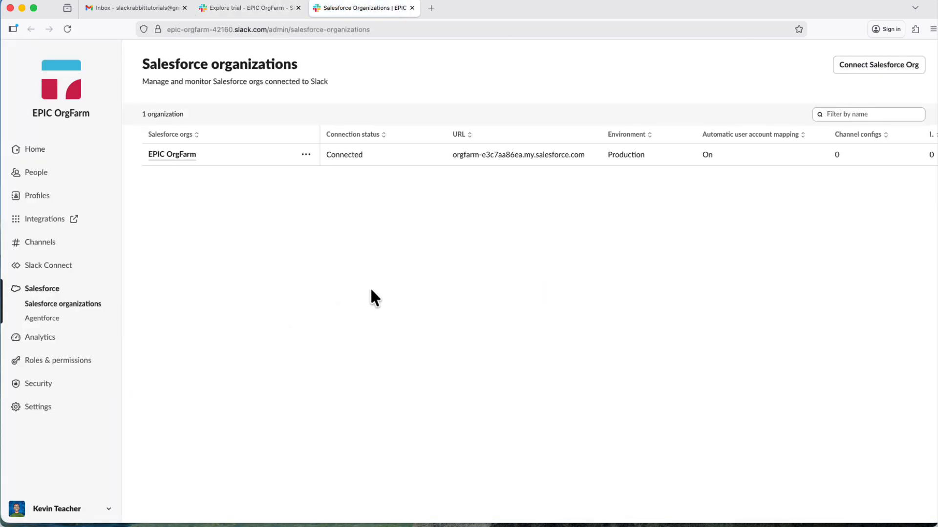
{"action": "left_click", "coordinate": [170, 155]}
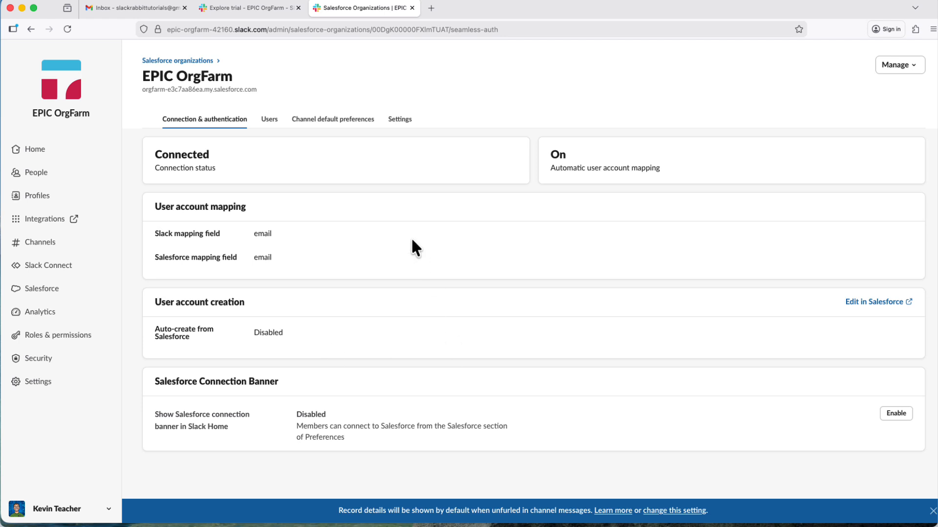
Step: Review the org's Users, Channel default preferences and Connection & authentication sections
{"action": "left_click", "coordinate": [269, 126]}
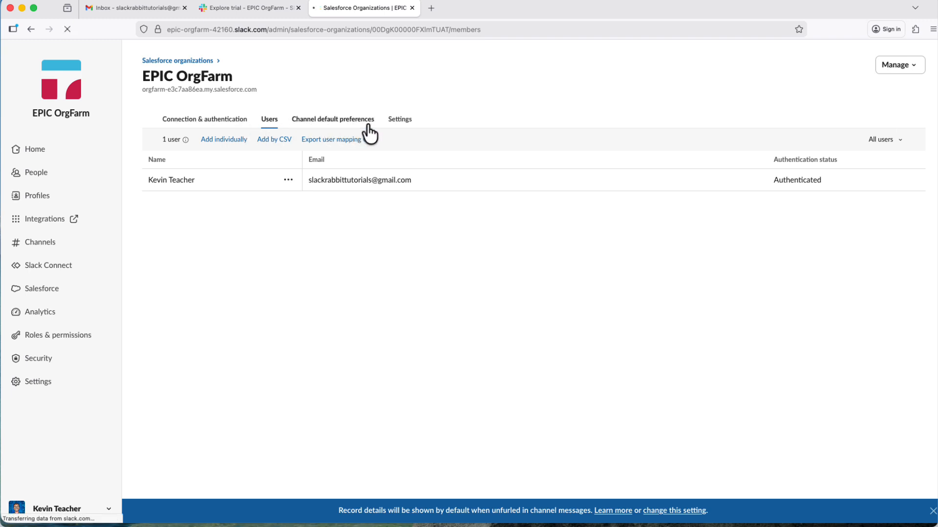
{"action": "left_click", "coordinate": [370, 123]}
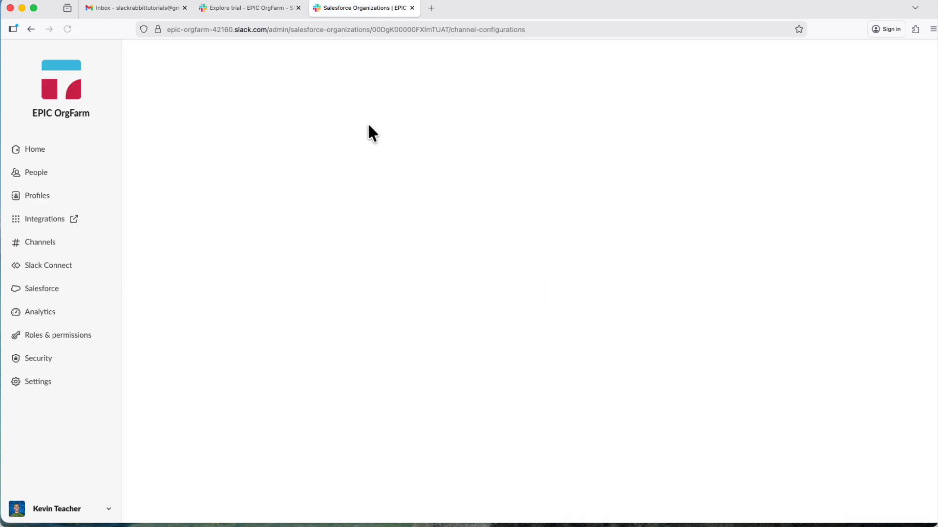
{"action": "left_click", "coordinate": [204, 128]}
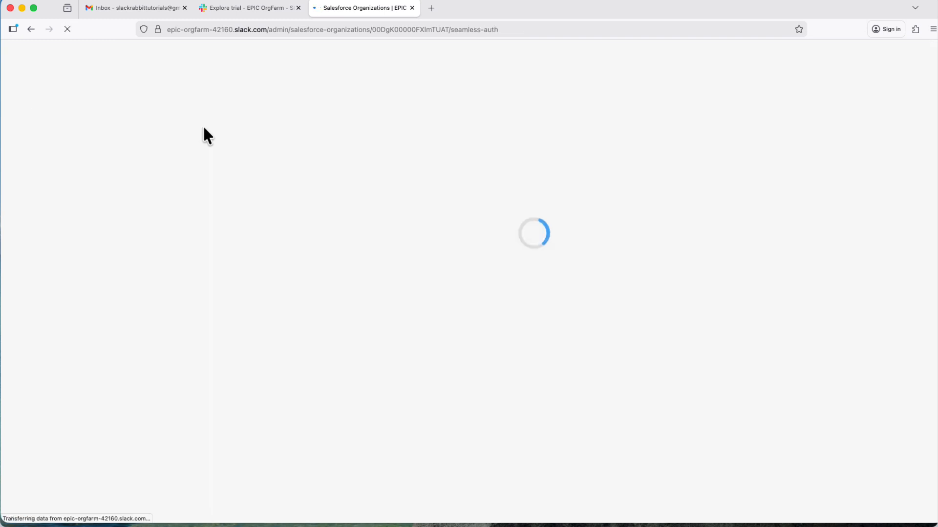
Step: Back in Guided Slack Setup, grant users access with Auto create and connect Slack Accounts and save
{"action": "left_click", "coordinate": [233, 9]}
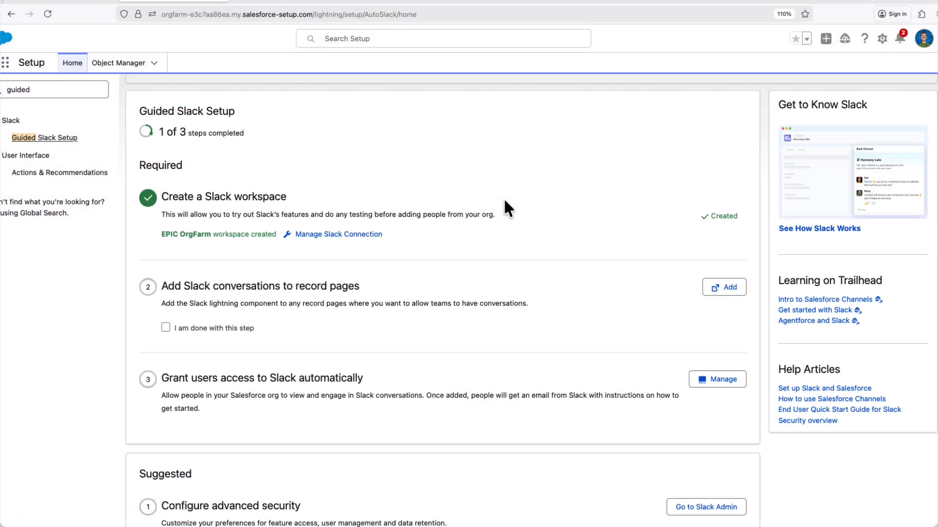
{"action": "scroll", "coordinate": [505, 201], "scroll_direction": "down", "scroll_amount": 1}
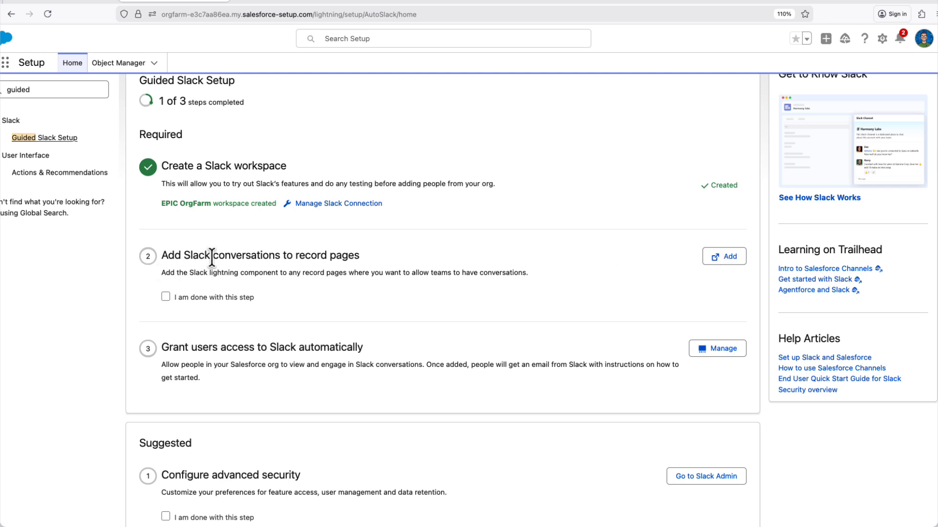
{"action": "scroll", "coordinate": [464, 288], "scroll_direction": "down", "scroll_amount": 1}
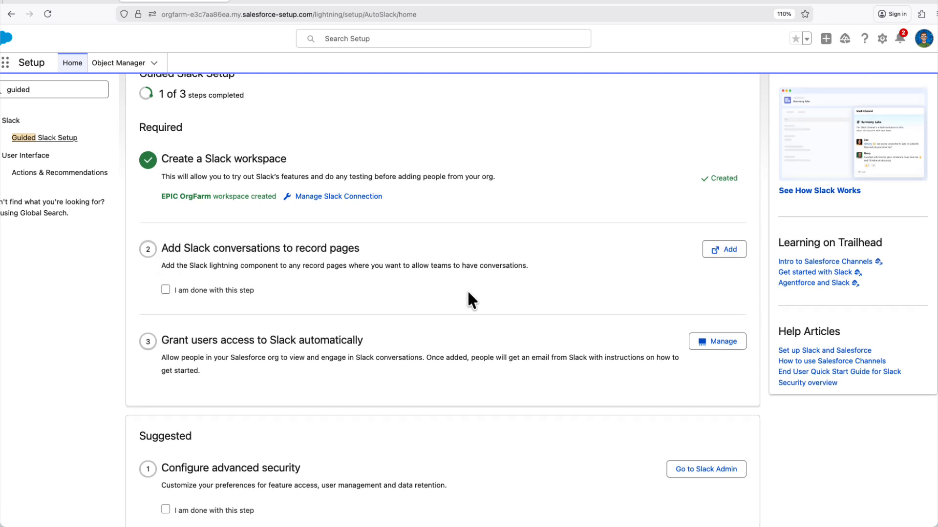
{"action": "left_click", "coordinate": [708, 328]}
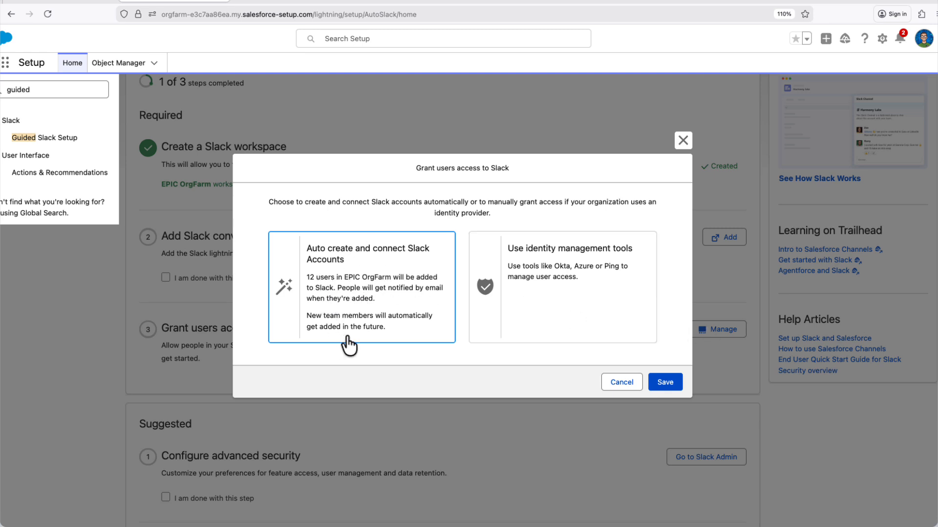
{"action": "left_click", "coordinate": [662, 388]}
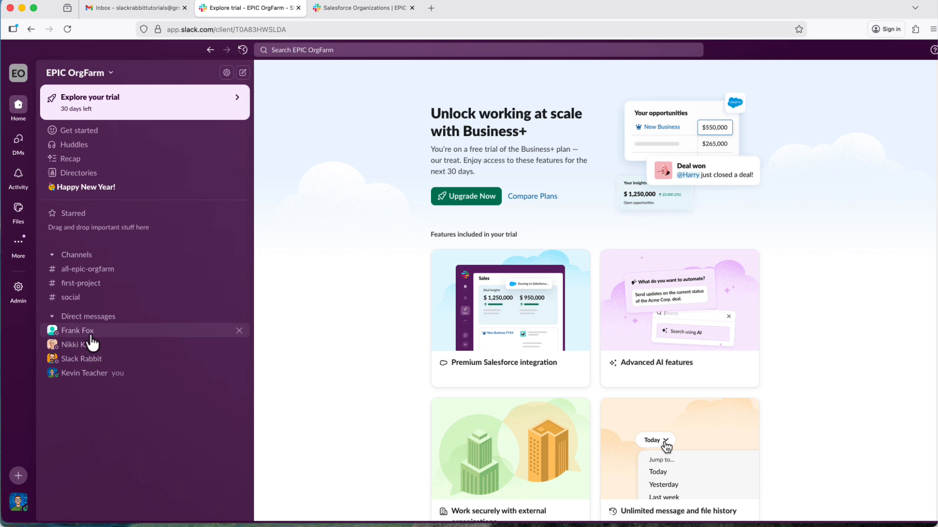
{"action": "left_click", "coordinate": [90, 331]}
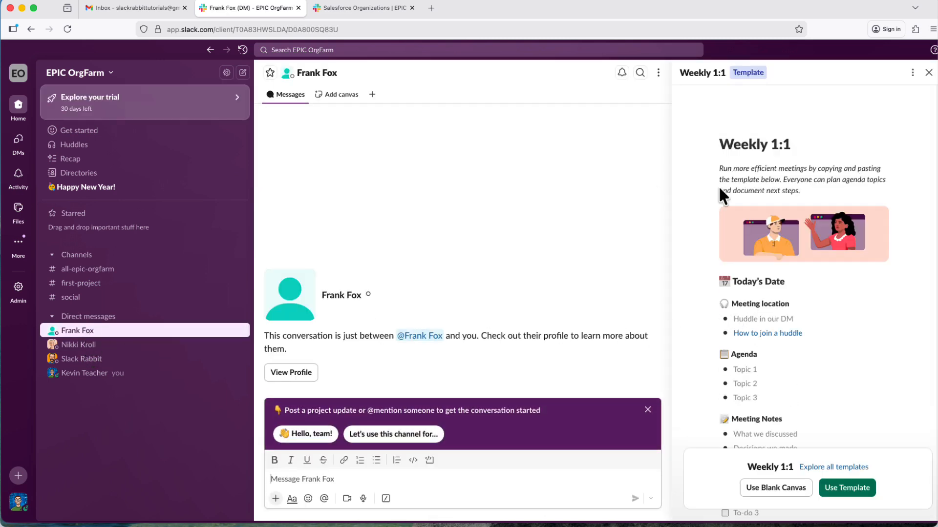
{"action": "left_click", "coordinate": [928, 73]}
{"action": "left_click", "coordinate": [324, 211]}
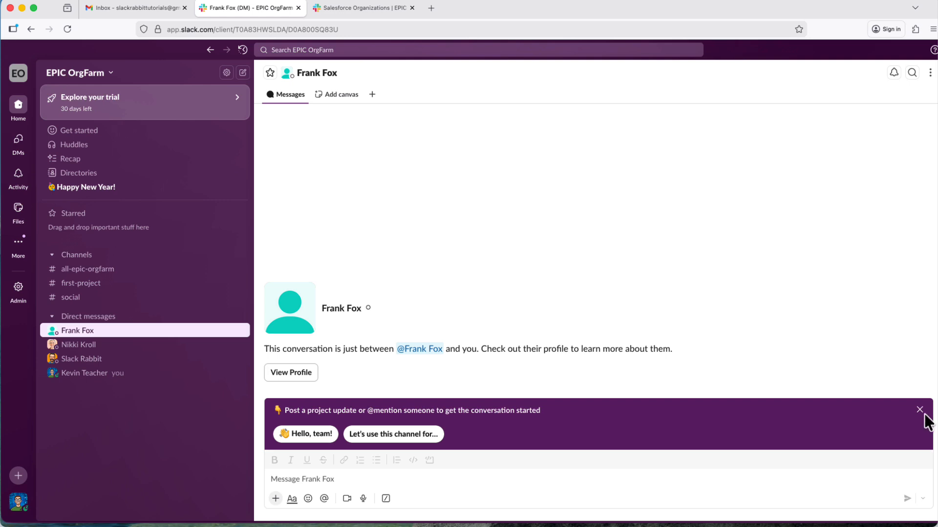
{"action": "left_click", "coordinate": [356, 11]}
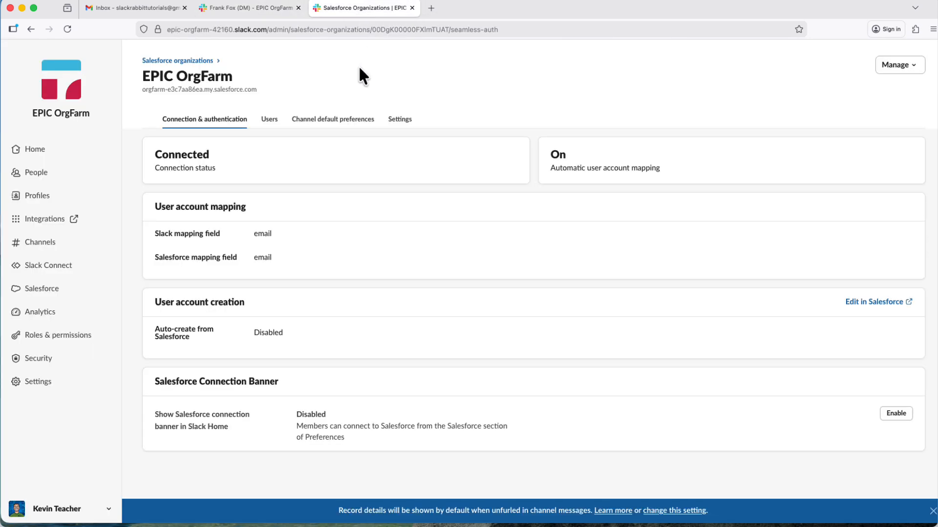
{"action": "left_click", "coordinate": [267, 128]}
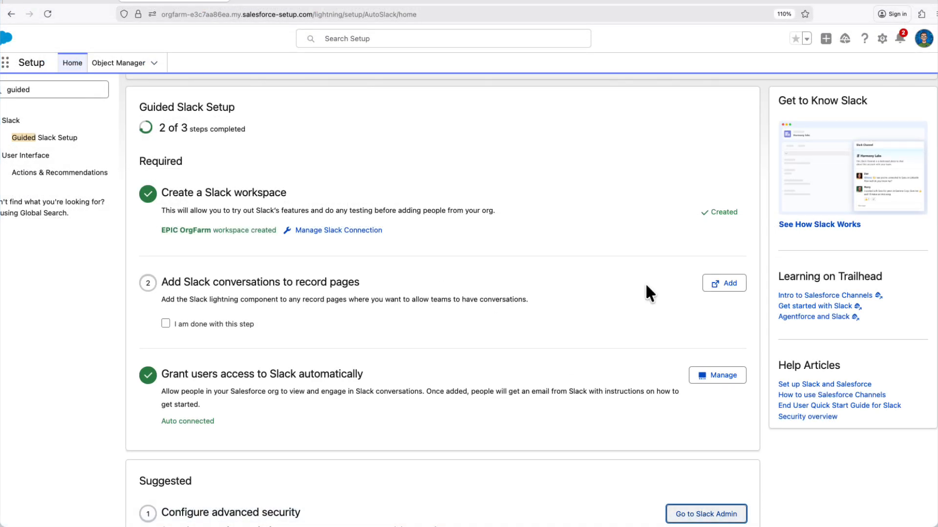
Step: Add Slack conversations to record pages by enabling the Account object for Slack channels
{"action": "left_click", "coordinate": [710, 285]}
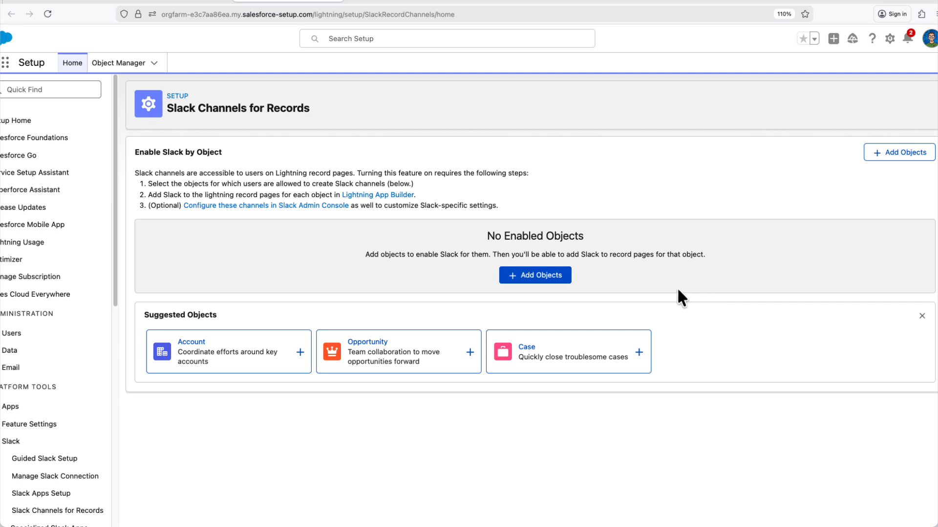
{"action": "left_click", "coordinate": [300, 358]}
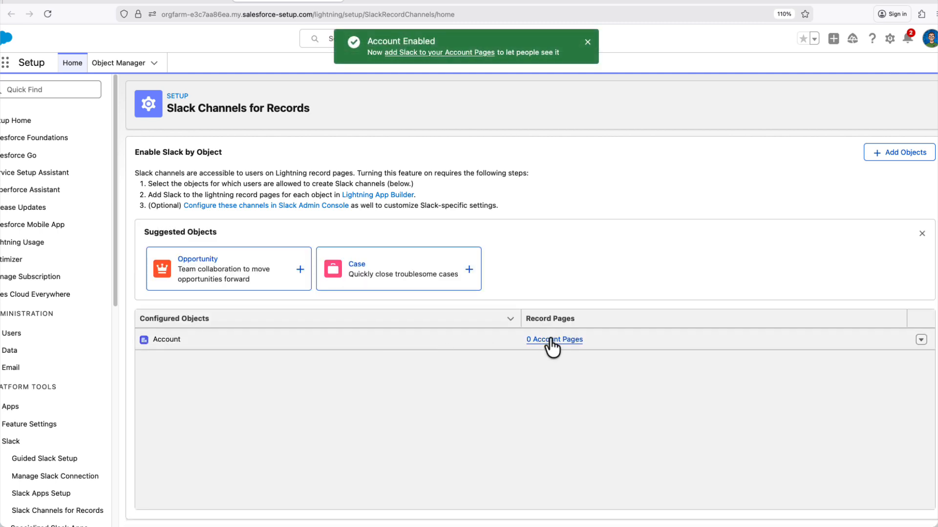
Step: Open the Sales app from the App Launcher and go to Accounts
{"action": "left_click", "coordinate": [5, 63]}
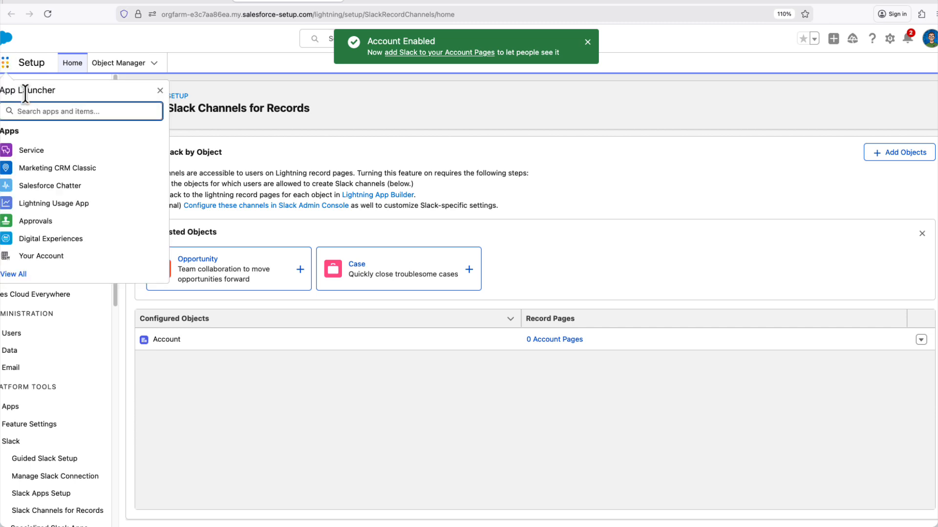
{"action": "type", "text": "sales"}
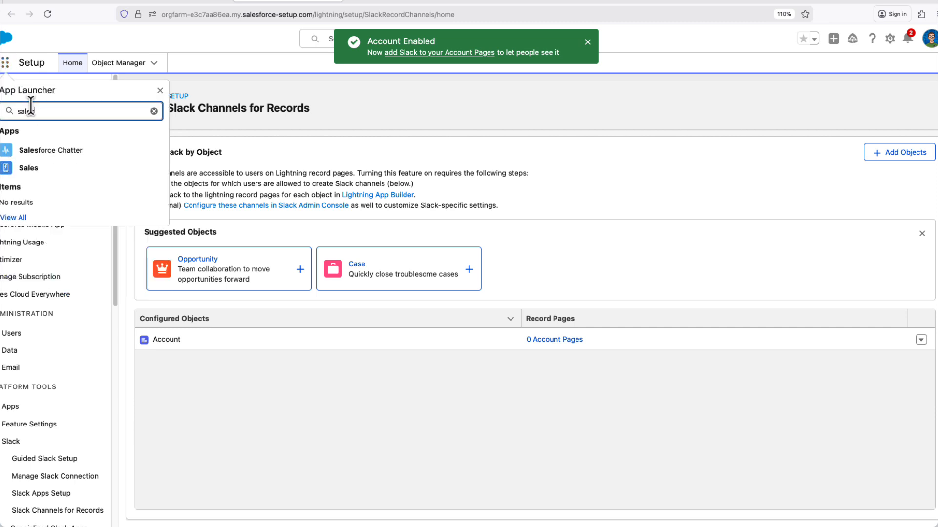
{"action": "left_click", "coordinate": [54, 171]}
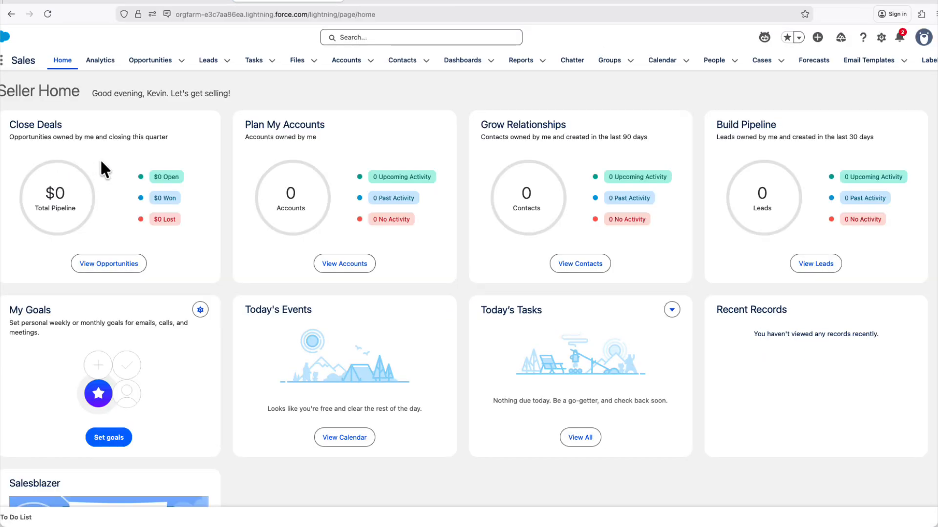
{"action": "left_click", "coordinate": [348, 62]}
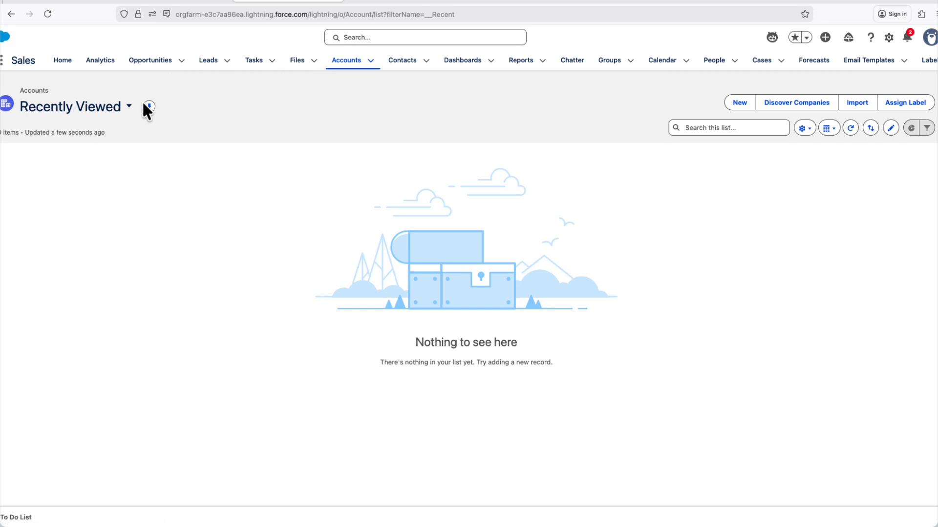
Step: Switch the Accounts list to All Accounts and open the Academic Academy School account
{"action": "left_click", "coordinate": [128, 108]}
{"action": "left_click", "coordinate": [77, 206]}
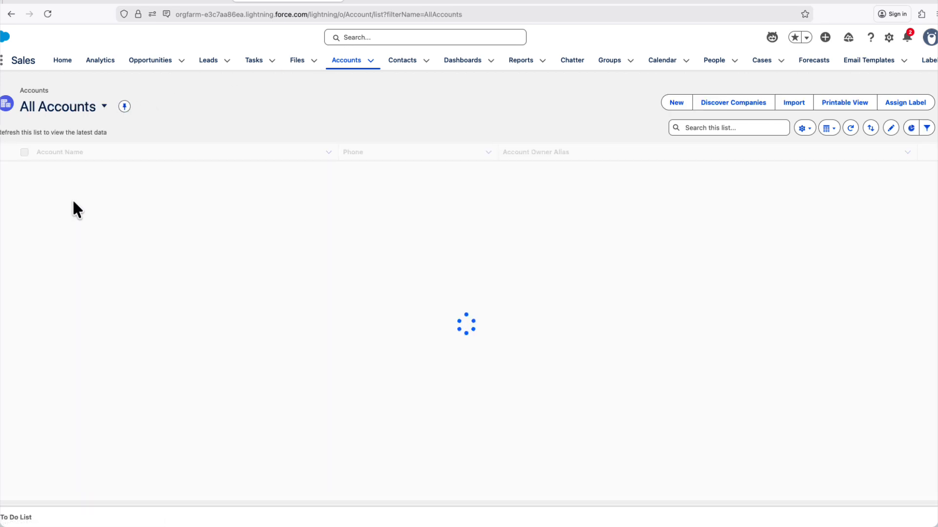
{"action": "left_click", "coordinate": [71, 171]}
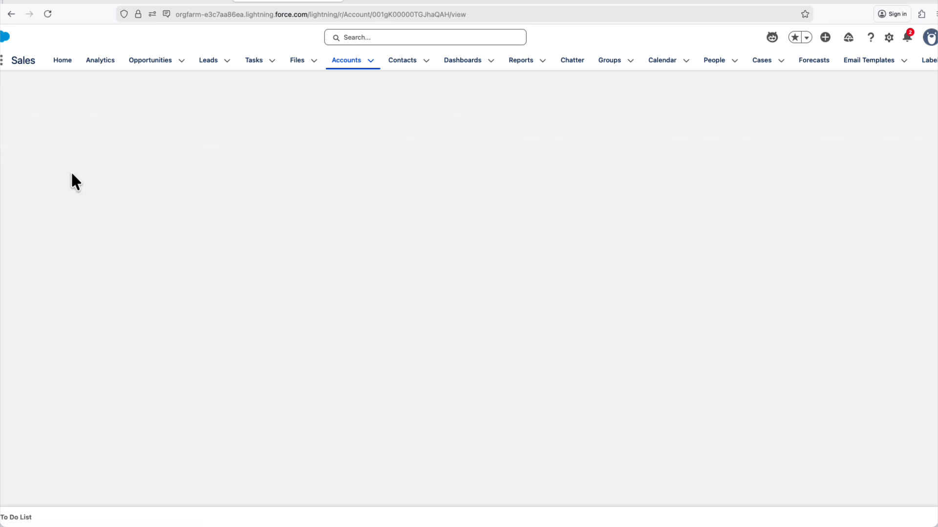
Step: Edit the Account record page in Lightning App Builder, add the Slack component to the right sidebar, and save
{"action": "left_click", "coordinate": [881, 37]}
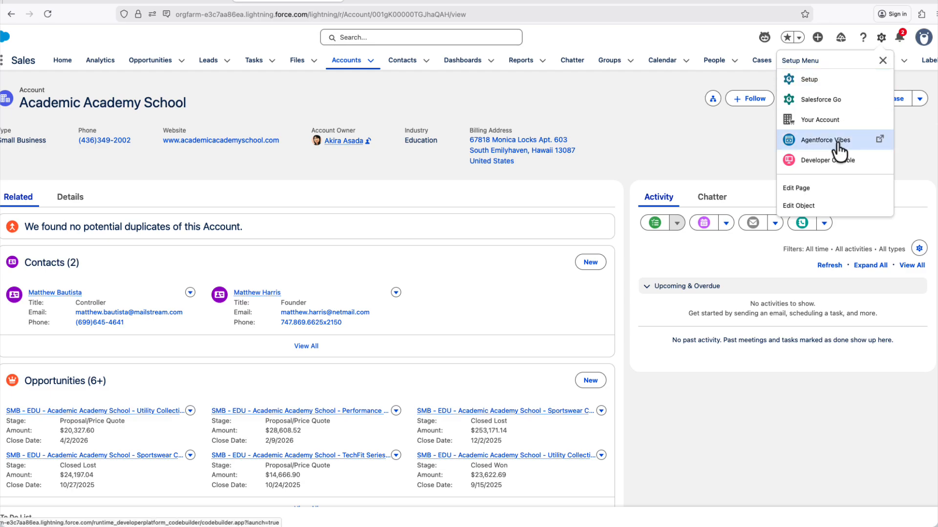
{"action": "left_click", "coordinate": [817, 193]}
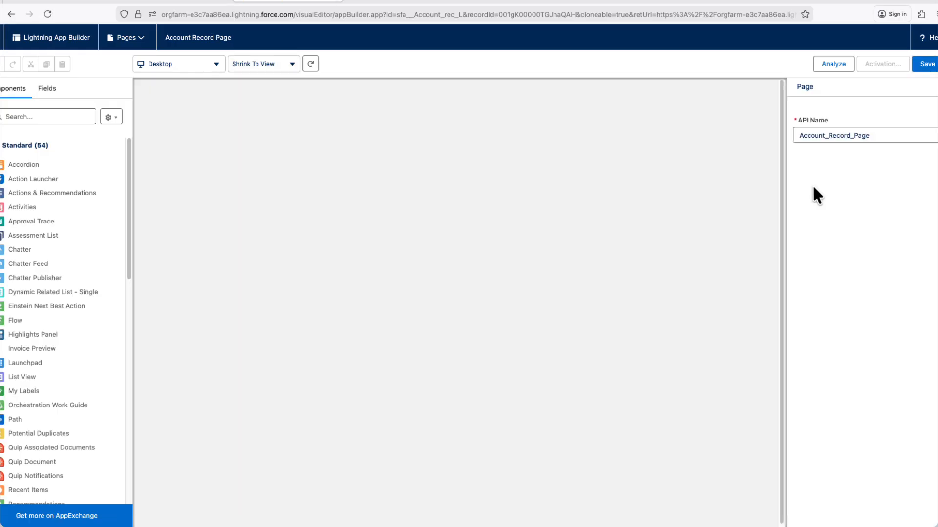
{"action": "left_click", "coordinate": [49, 116]}
{"action": "type", "text": "slack"}
{"action": "left_click_drag", "start_coordinate": [16, 165], "coordinate": [642, 241]}
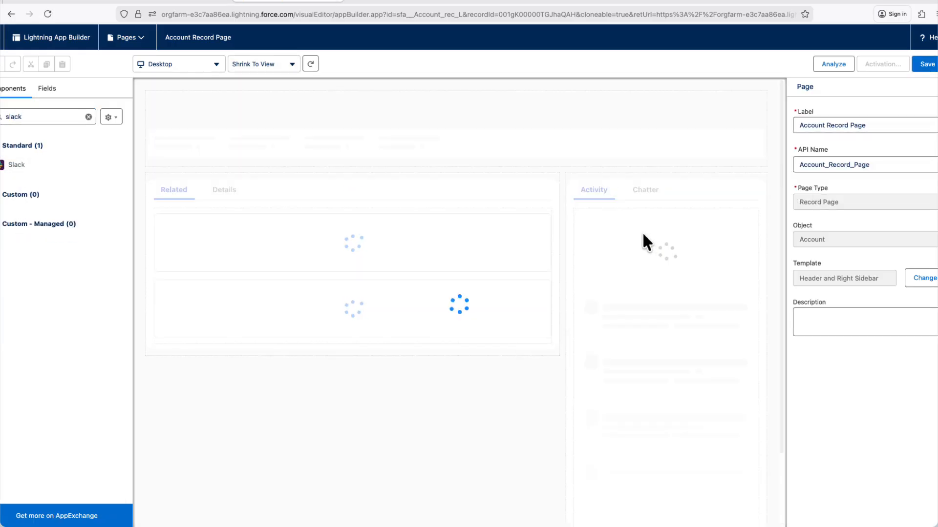
{"action": "left_click", "coordinate": [930, 296]}
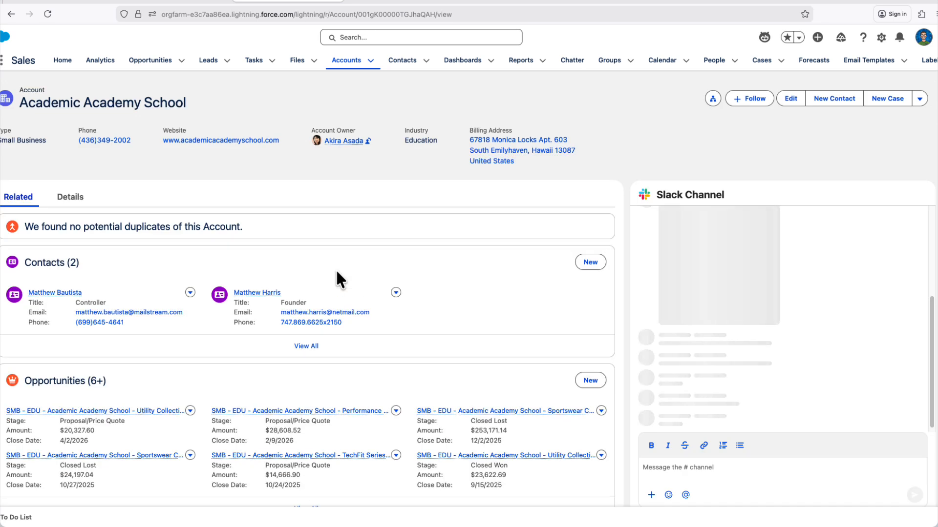
Step: Post the message "Channel!" in the account's Slack Channel component and block the browser's notification request
{"action": "left_click", "coordinate": [707, 464]}
{"action": "type", "text": "c"}
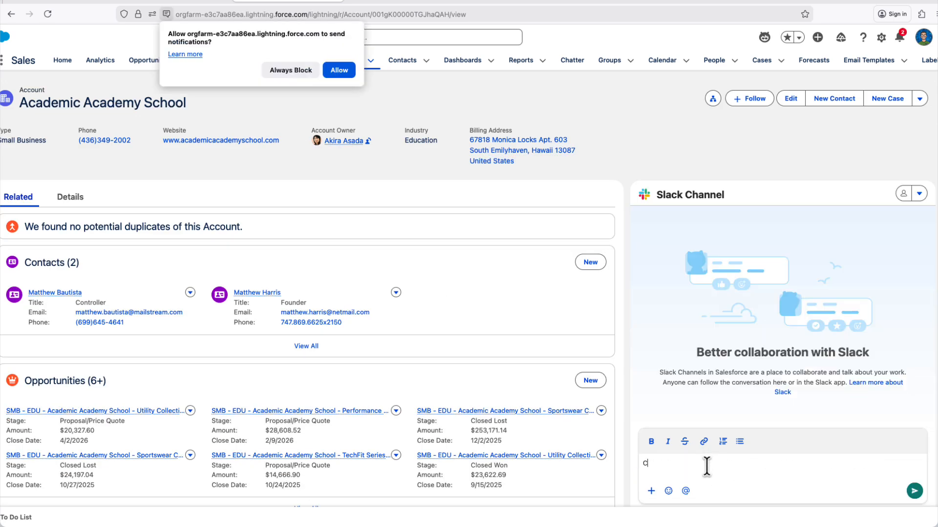
{"action": "left_click", "coordinate": [914, 491]}
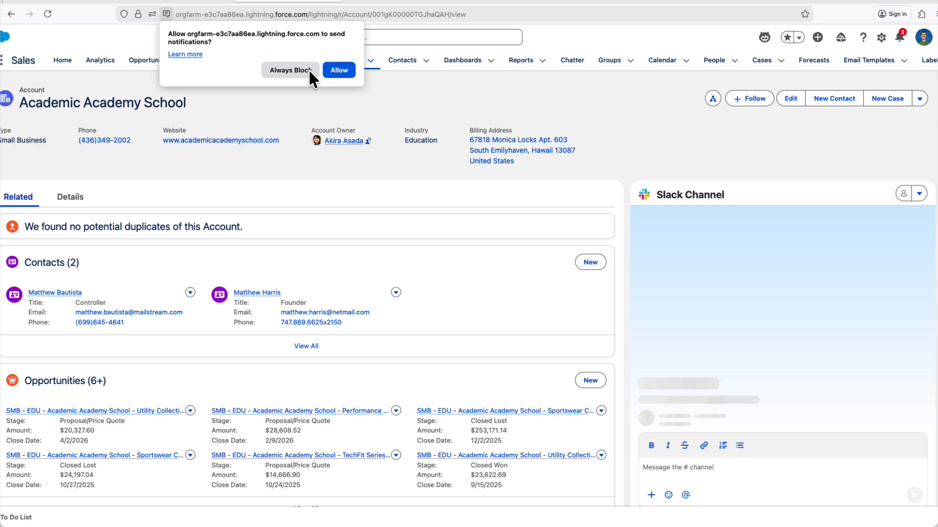
{"action": "left_click", "coordinate": [328, 73]}
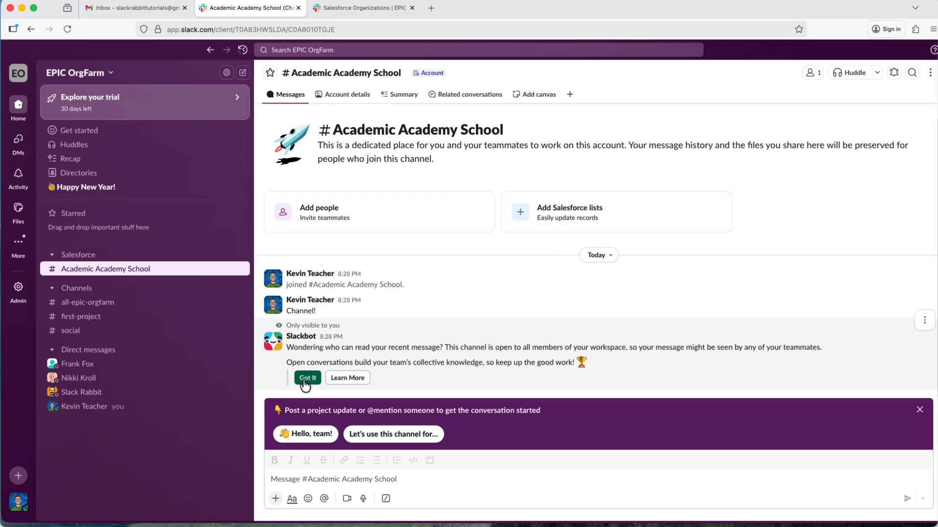
Step: In the Academic Academy School Slack channel, dismiss the Slackbot tips and browse the Account details, Summary and Related conversations tabs
{"action": "left_click", "coordinate": [305, 380]}
{"action": "left_click", "coordinate": [920, 411]}
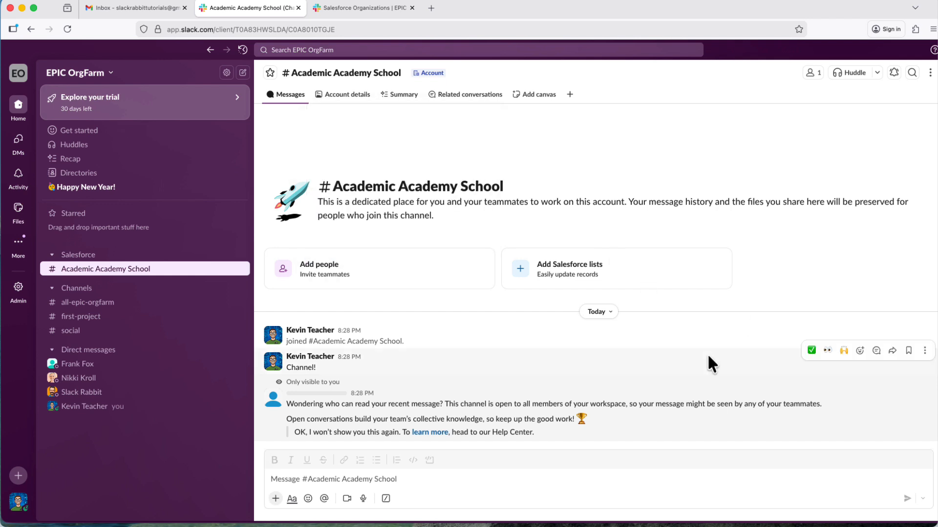
{"action": "left_click", "coordinate": [349, 102]}
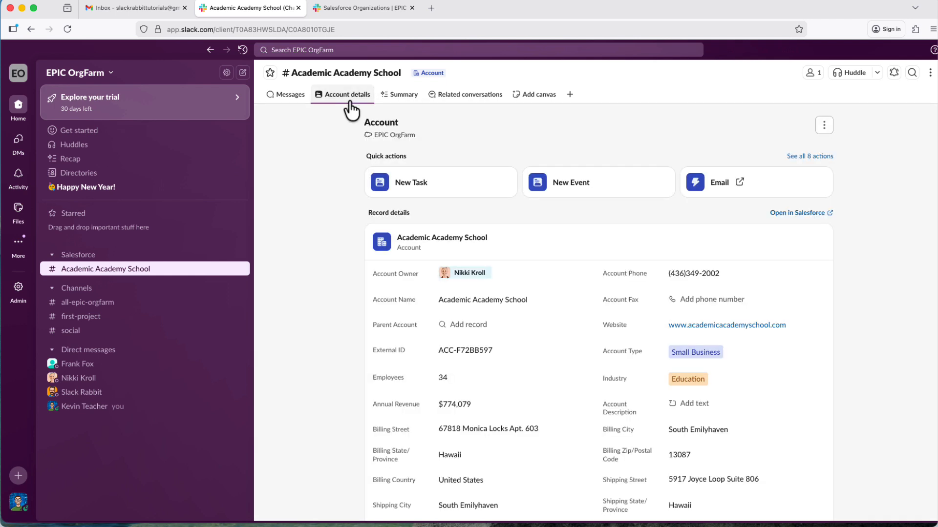
{"action": "left_click", "coordinate": [395, 96]}
{"action": "left_click", "coordinate": [469, 97]}
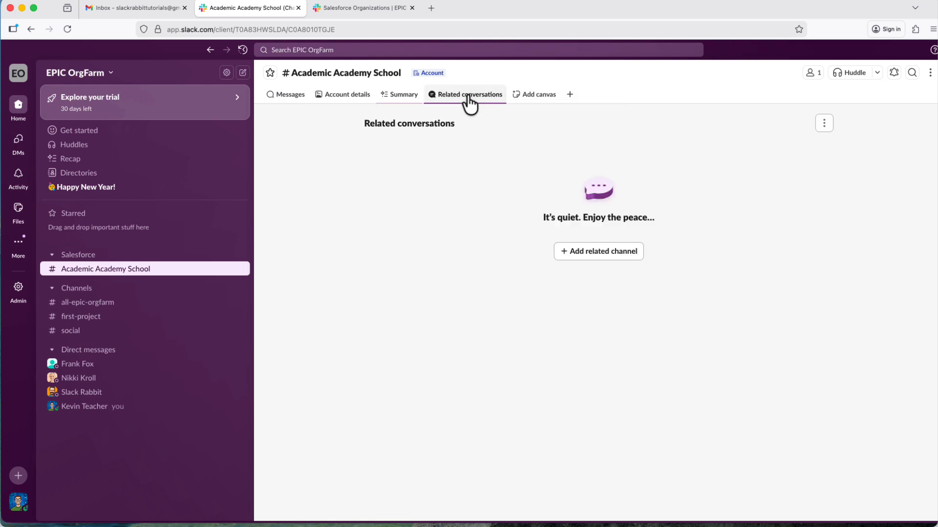
{"action": "left_click", "coordinate": [287, 98]}
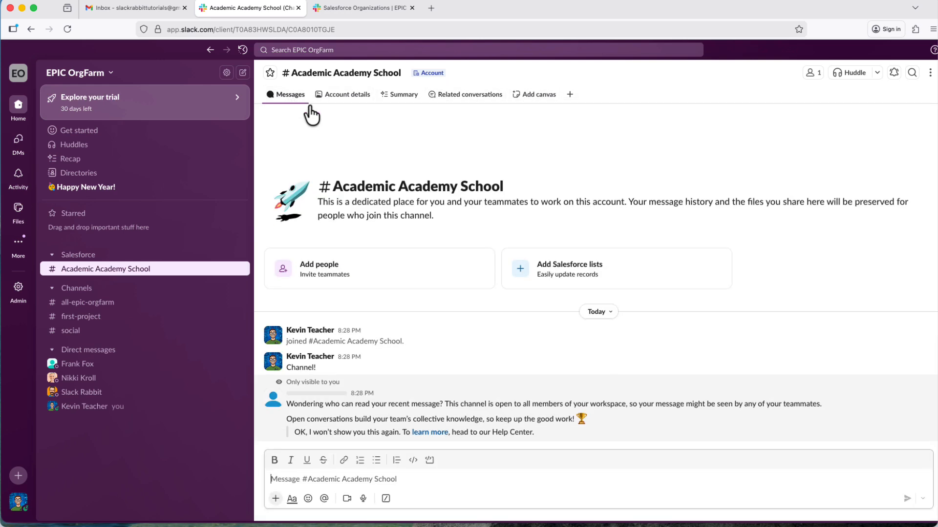